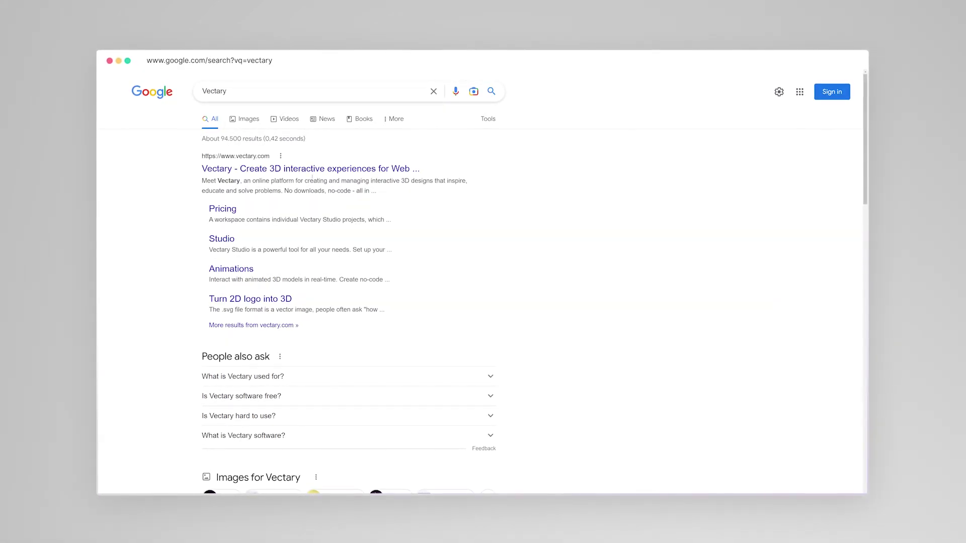
Go to the Vectary website's dashboard from the search results and open the keyboard project in the Design workspace
click(310, 169)
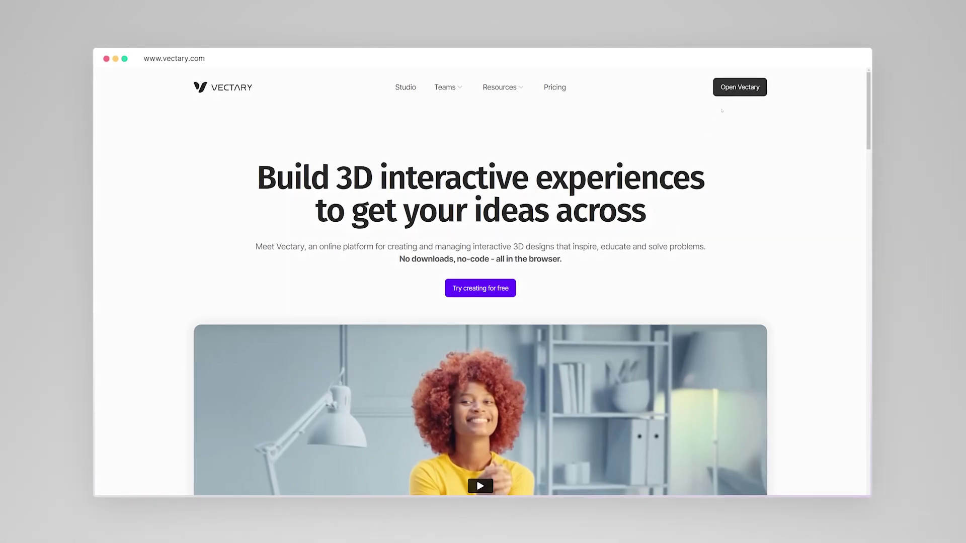
click(733, 93)
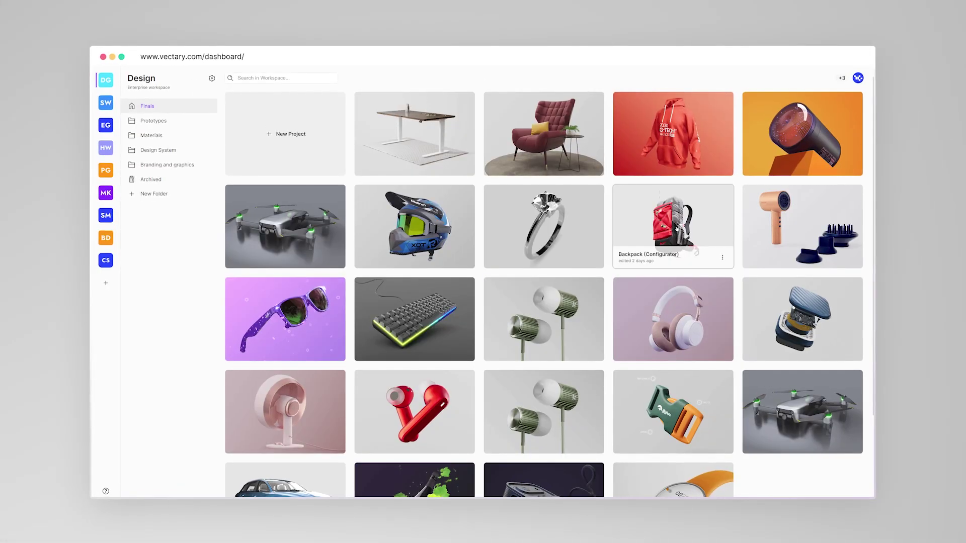
click(444, 327)
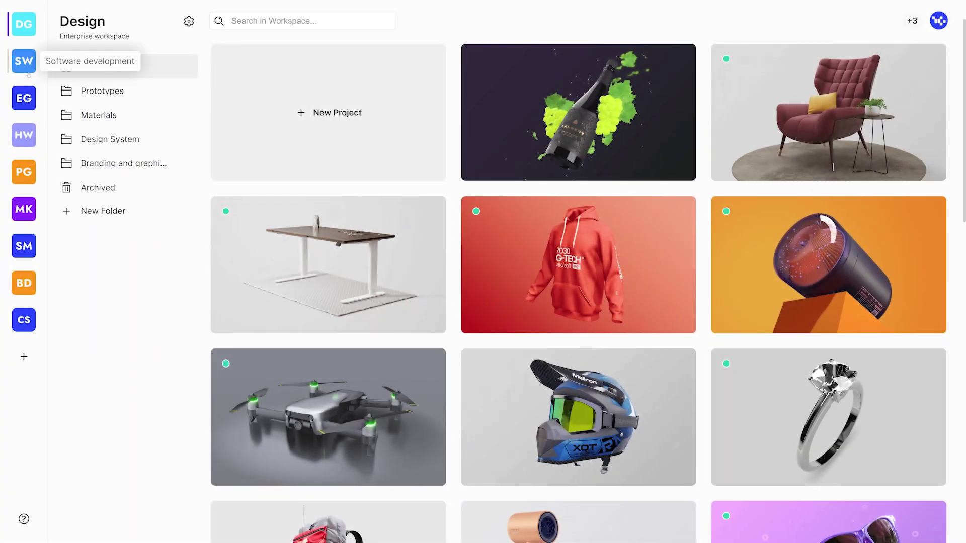
Look through the projects in the Software development, Hardware and Packaging workspaces
click(27, 71)
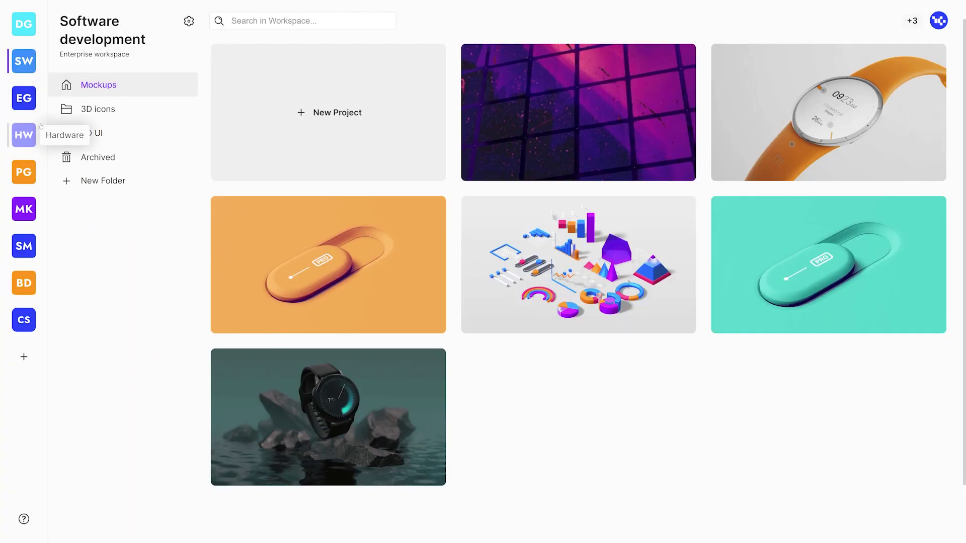
click(27, 140)
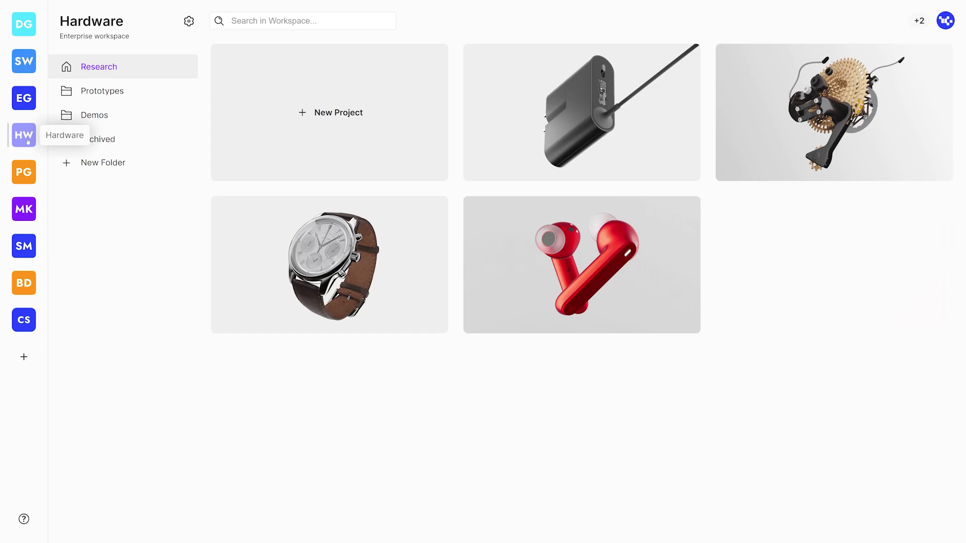
click(30, 174)
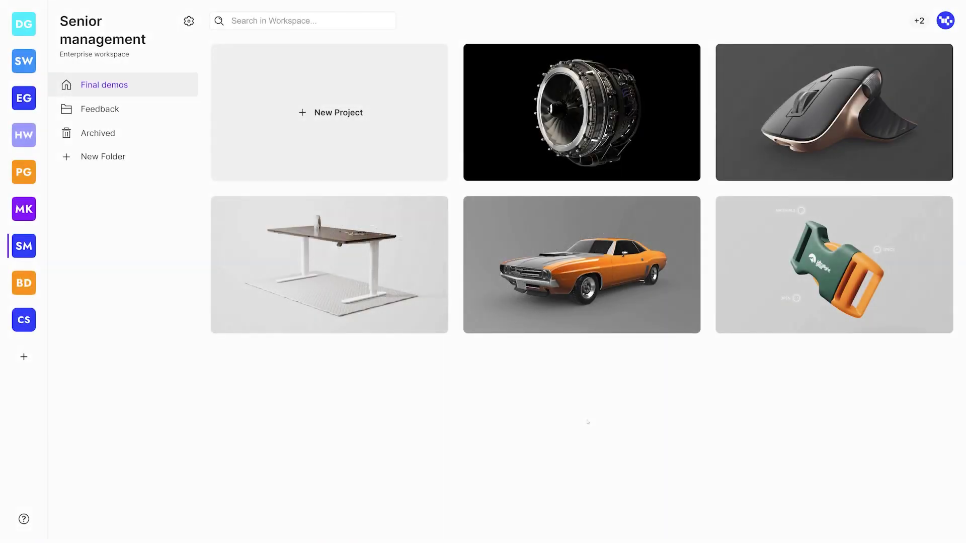
Create a new workspace named Hardware
click(24, 357)
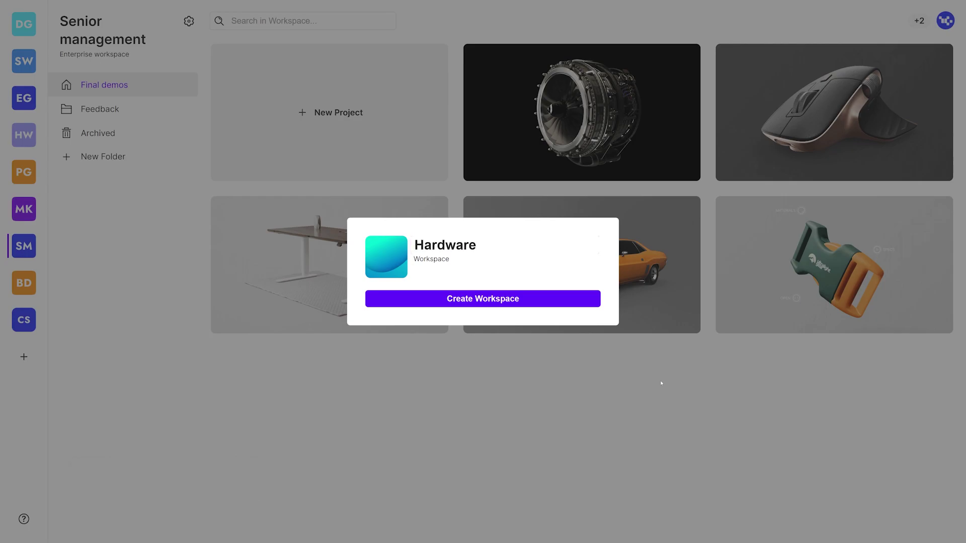
click(483, 304)
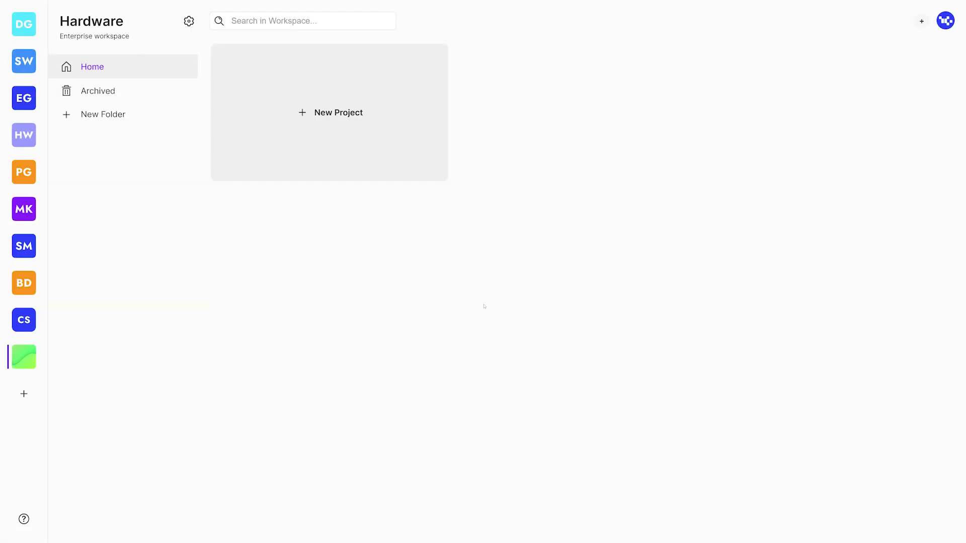
Add a new member to the Hardware workspace, choose their access role and copy the invite link
click(921, 22)
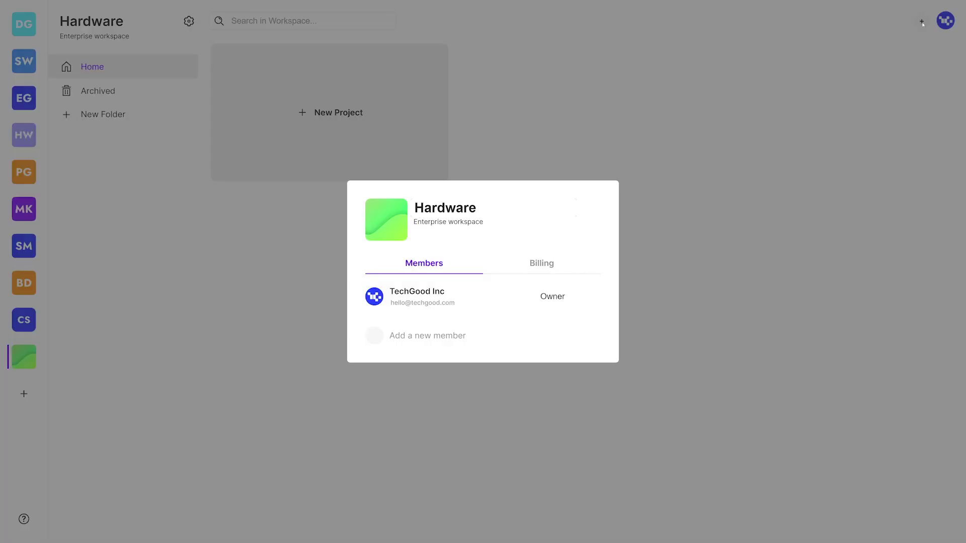
click(374, 337)
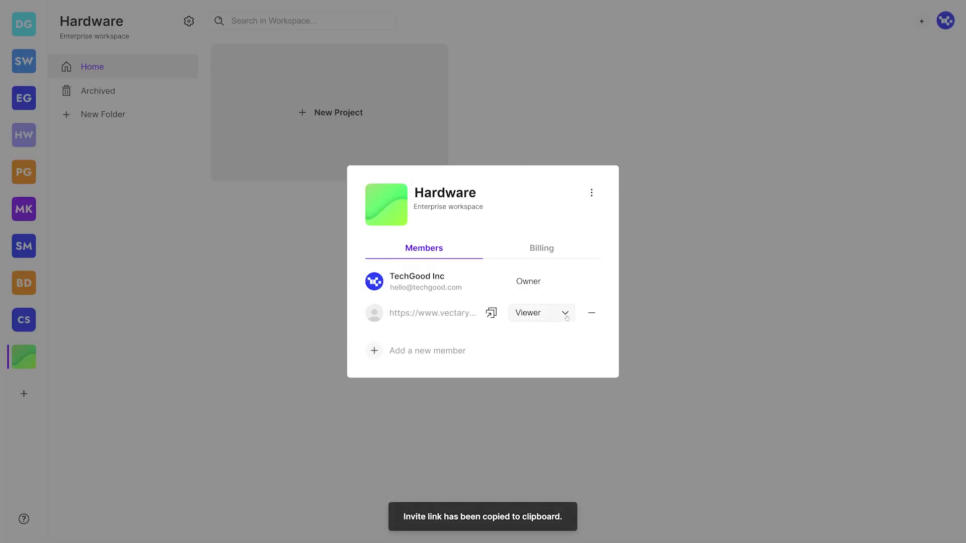
click(530, 291)
click(492, 317)
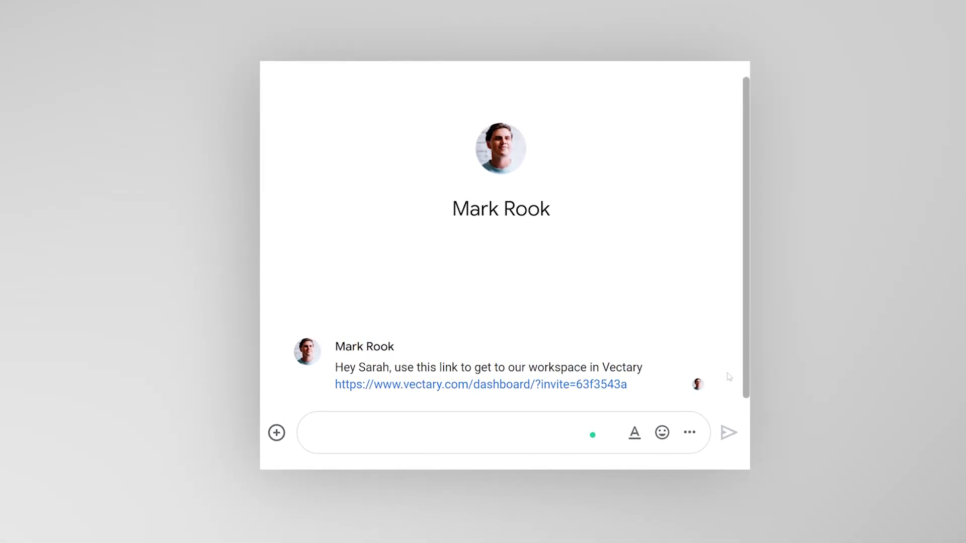
Reply "Thanks!" to the chat message containing the workspace invite link
click(482, 449)
text(Thank)
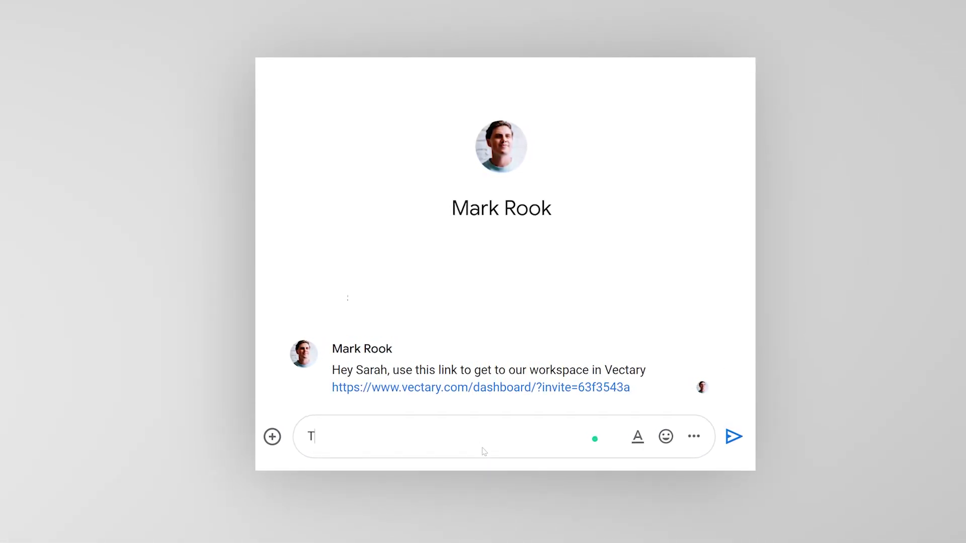
text(s!)
key(Return)
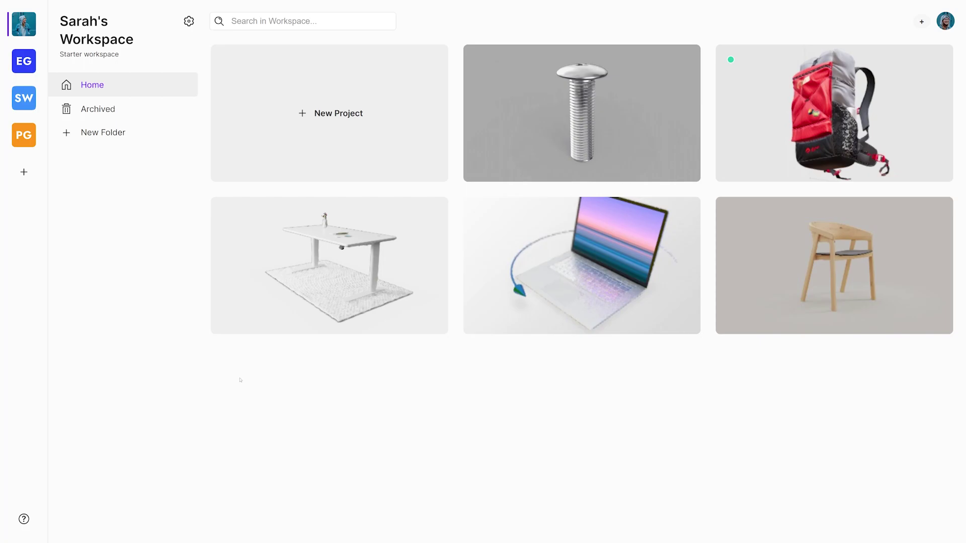
Browse the Engineering, Software development and Packaging workspaces from the invited member's dashboard
click(24, 62)
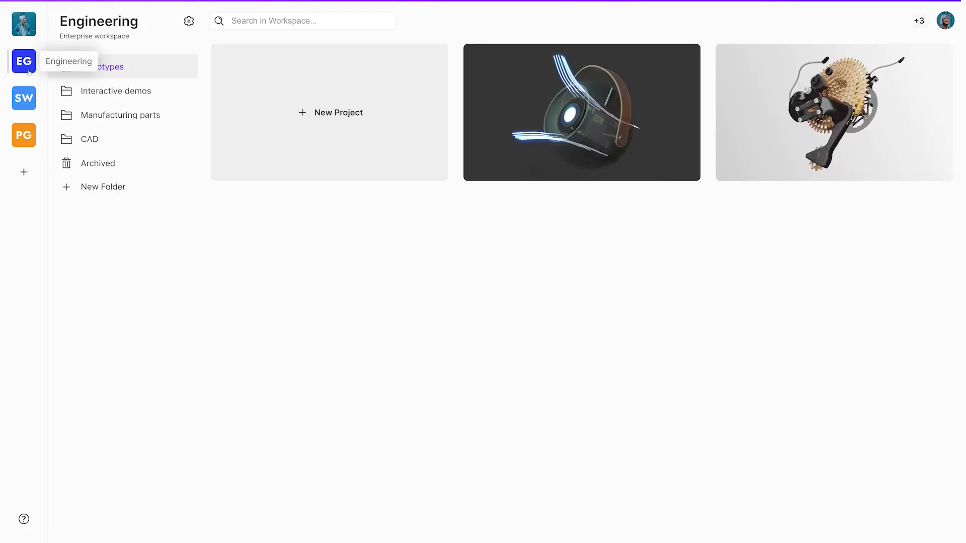
click(29, 102)
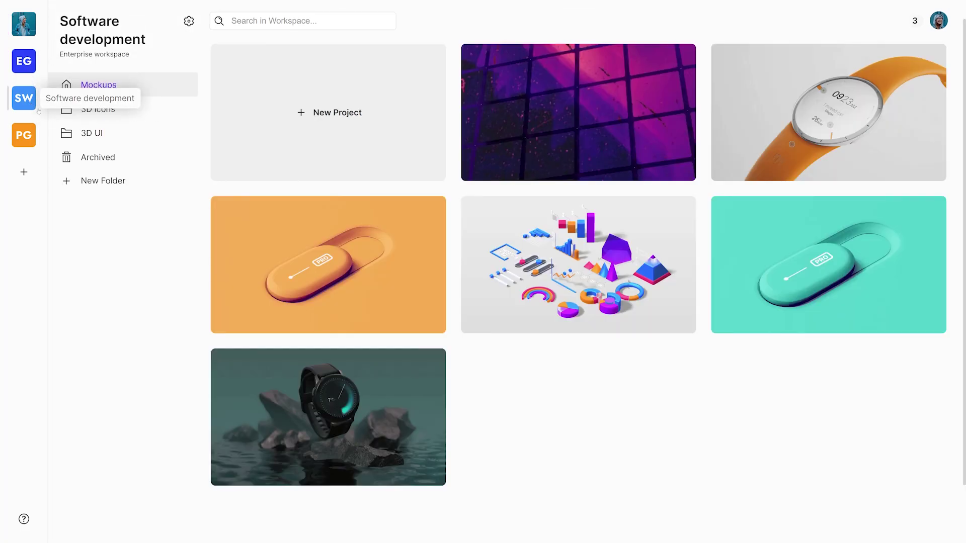
click(26, 138)
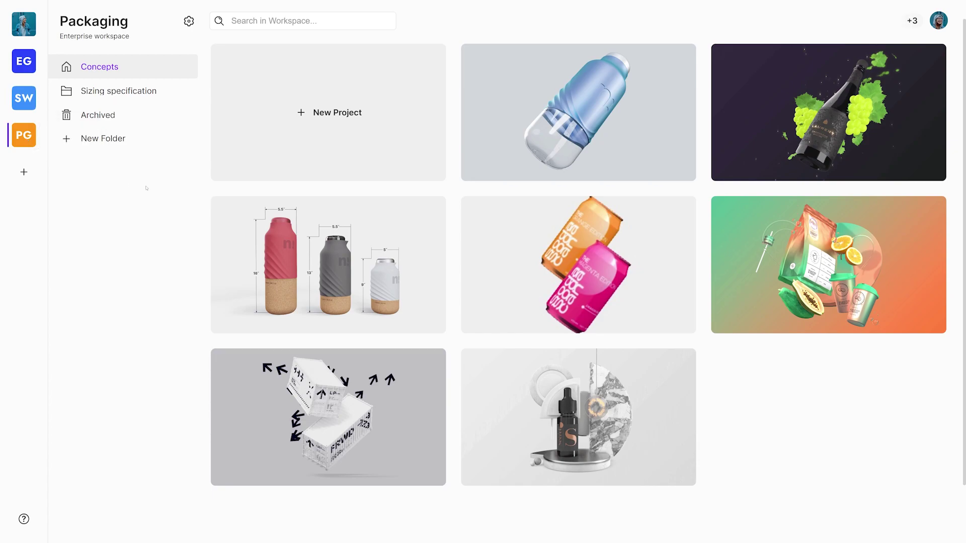
Open the blue bottle project and set the Metalness of the bottle body's Aloha material to 0%
click(605, 130)
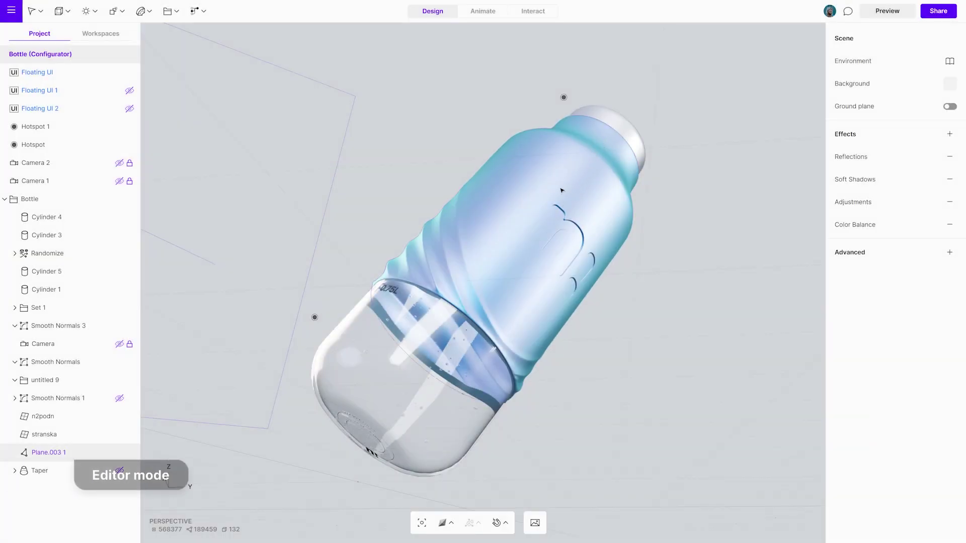
click(529, 205)
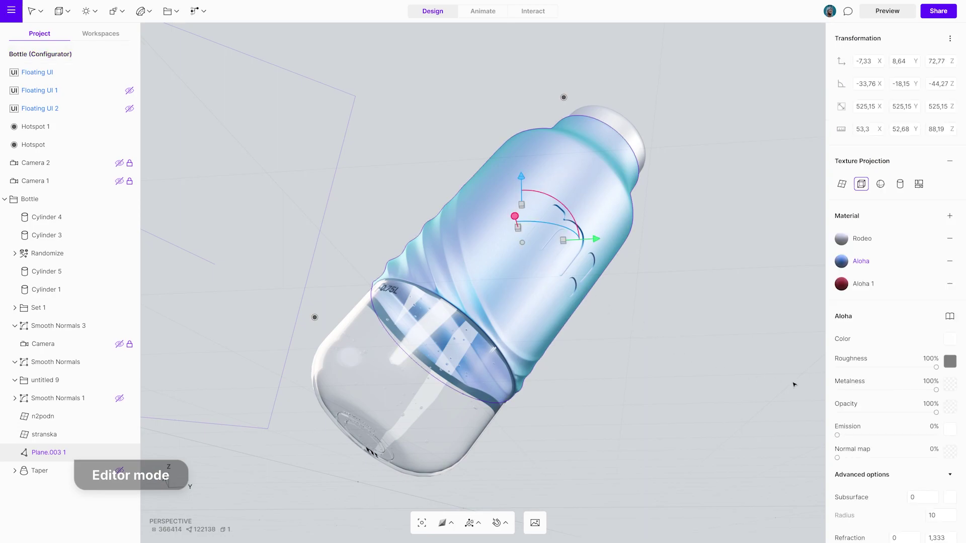
drag(936, 391, 837, 390)
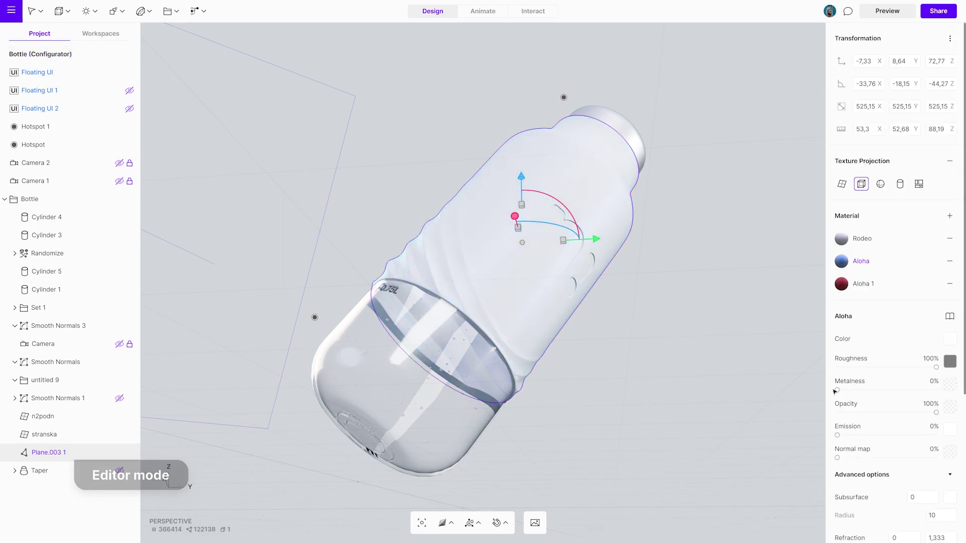
Recolour the bottle body's Aloha material to a saturated pink, with 95% saturation and 100% brightness
click(949, 340)
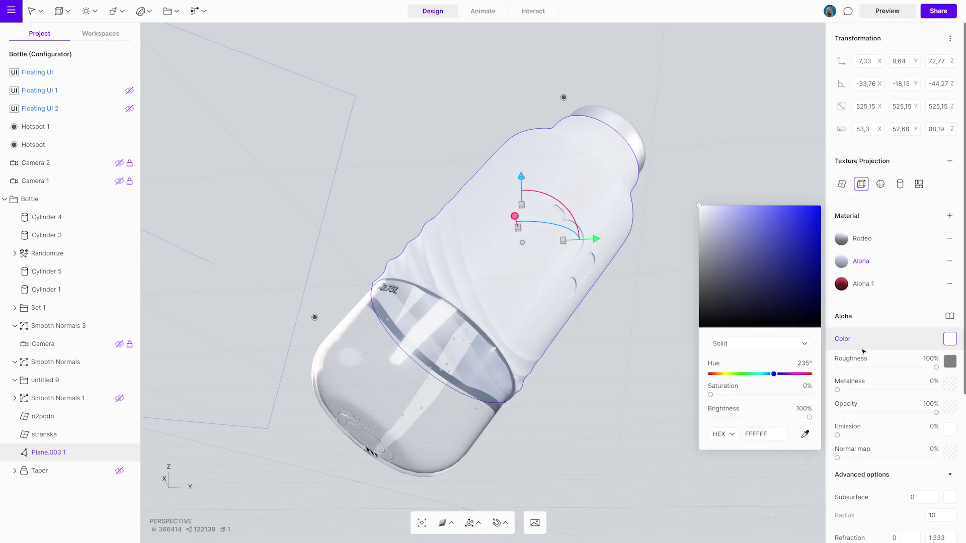
drag(738, 255, 814, 205)
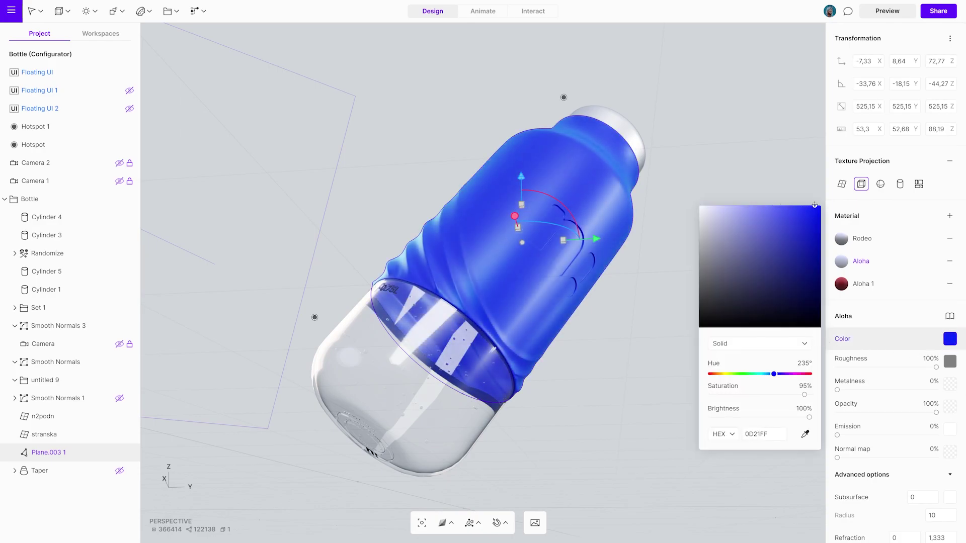
drag(774, 375, 731, 375)
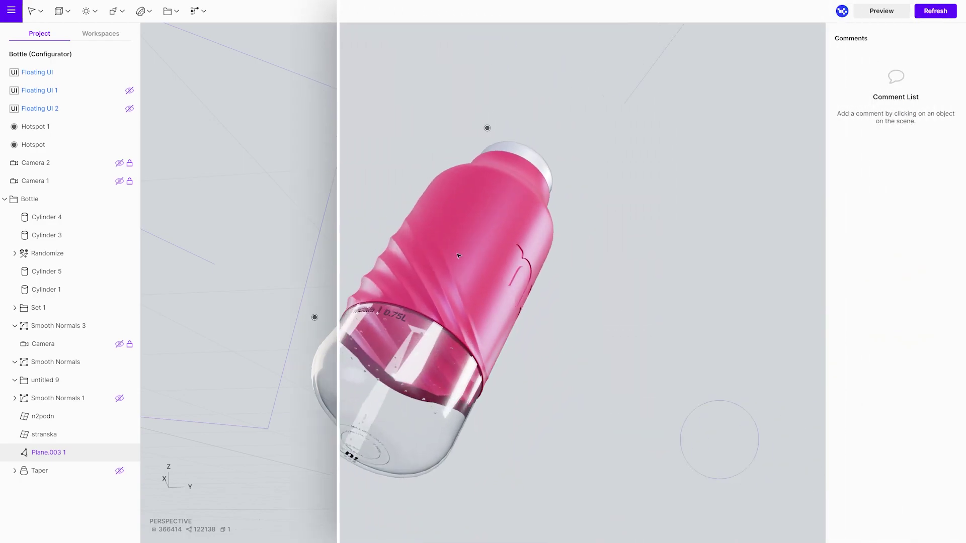
Inspect the pink bottle from another side in viewer mode
key(ctrl+backslash)
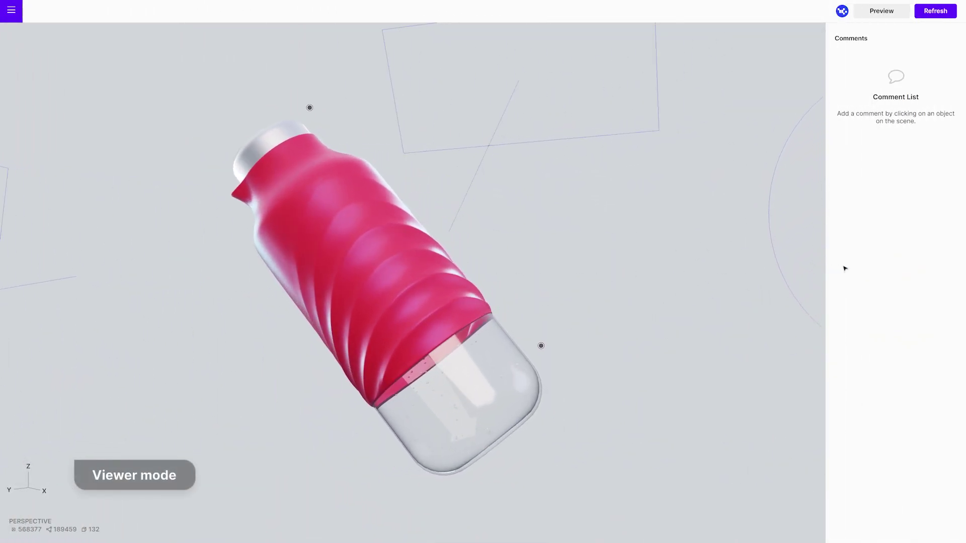
drag(765, 278, 699, 303)
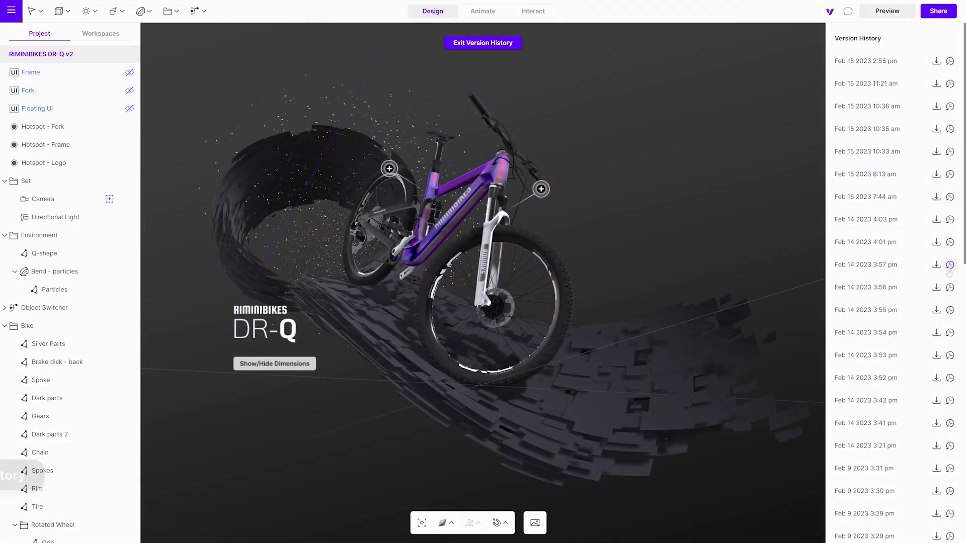
Restore the bike project's Feb 14 2023 versions from 3:57 pm, 3:53 pm and finally 3:21 pm
click(949, 267)
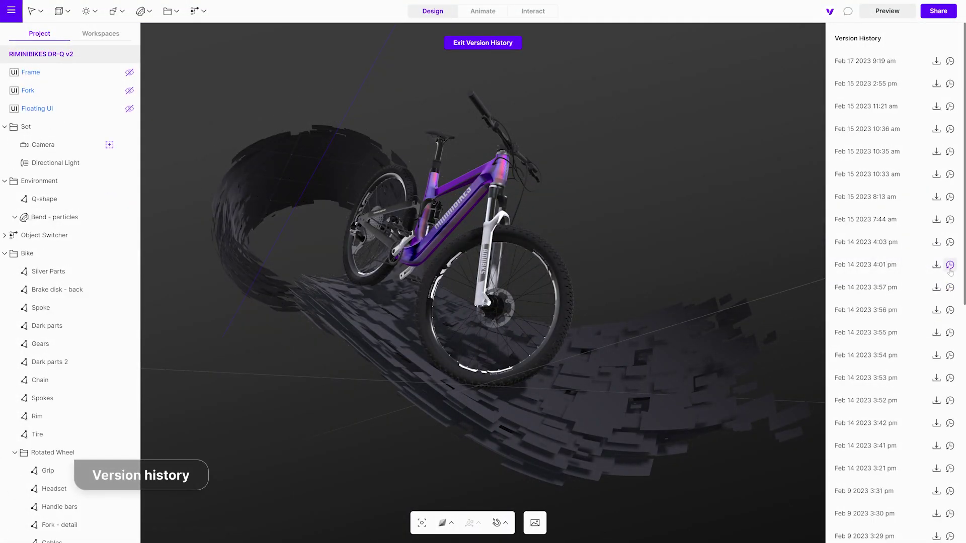
click(949, 377)
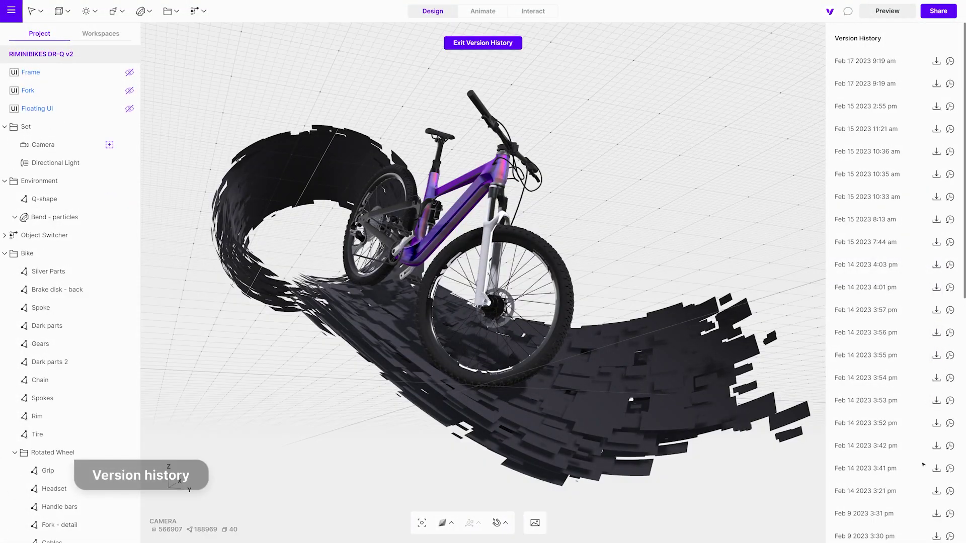
click(949, 492)
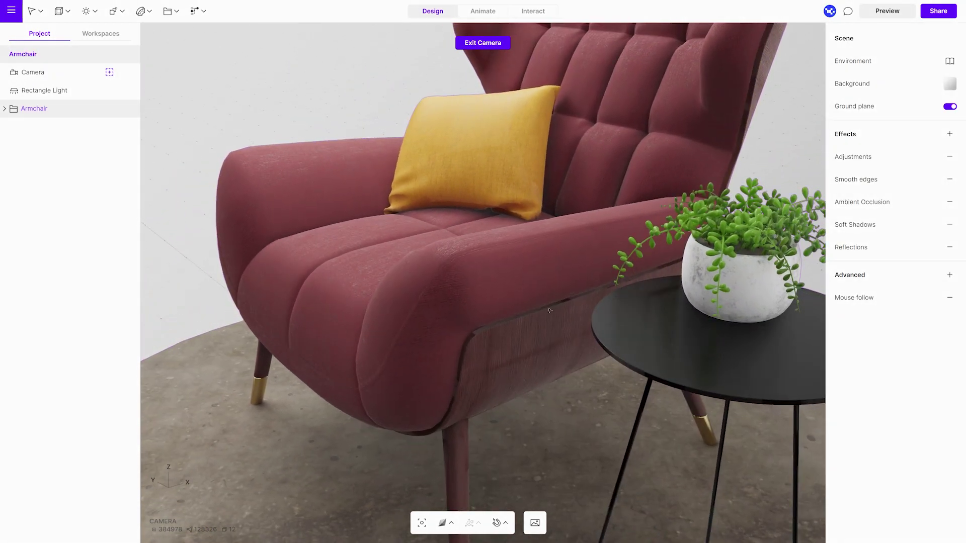
Pin the comment "The new material looks great! Approved!" to the armchair's armrest and leave comment mode
click(848, 11)
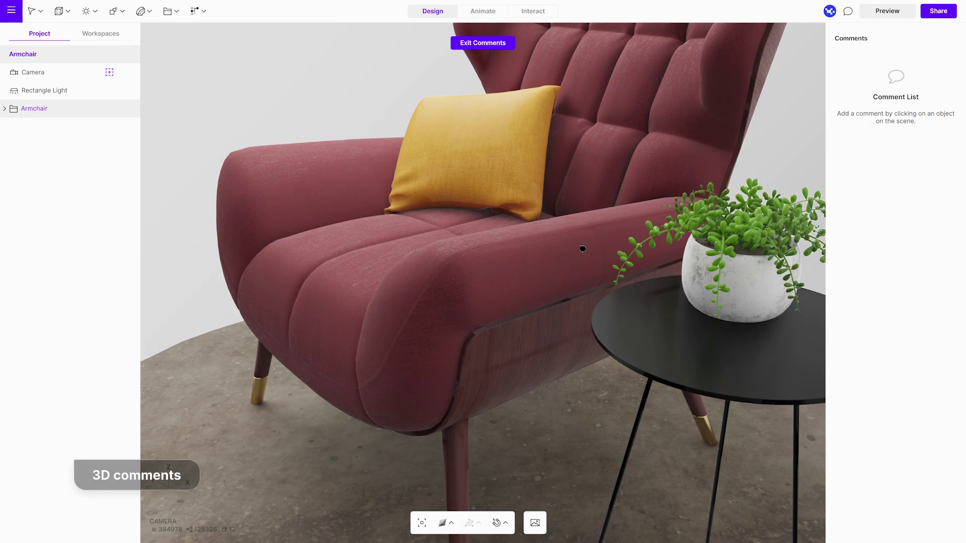
click(458, 261)
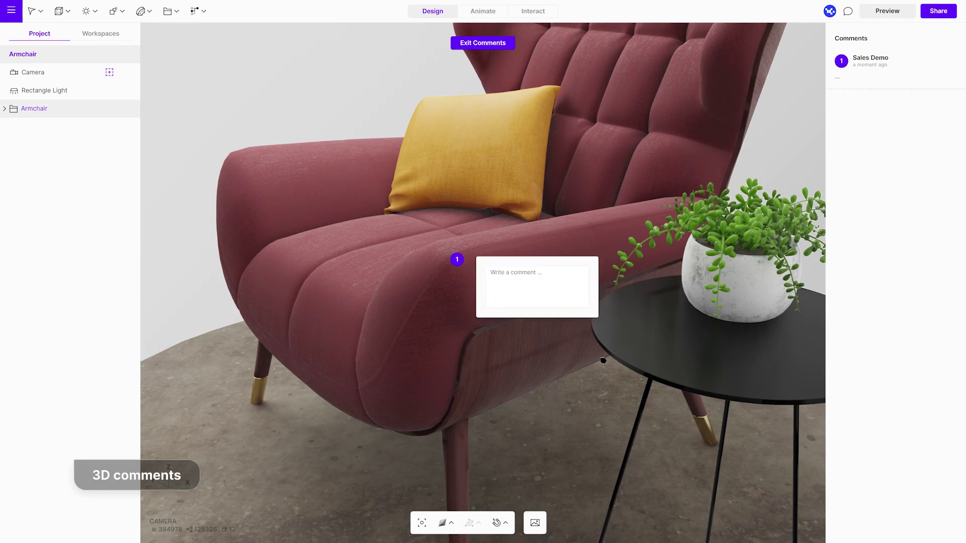
text(The new material looks great!)
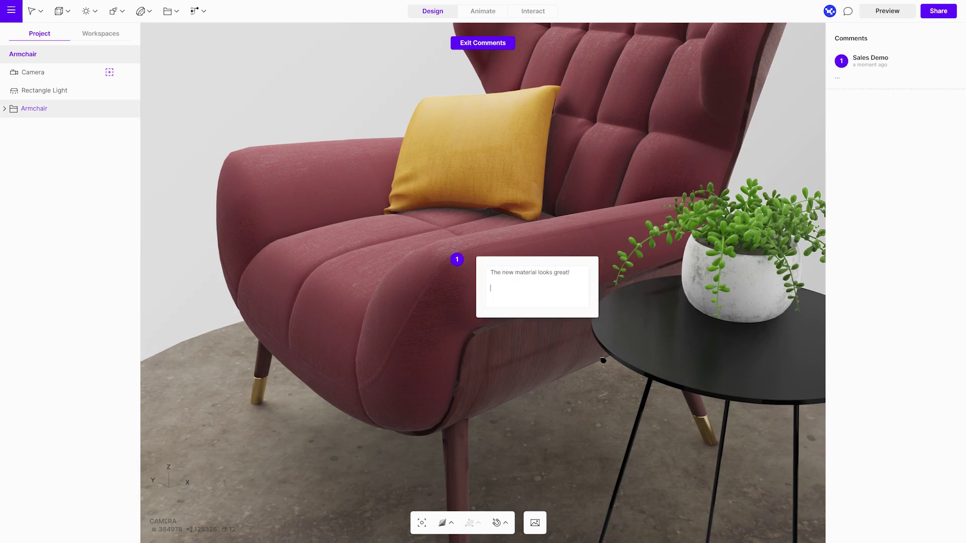
key(Return)
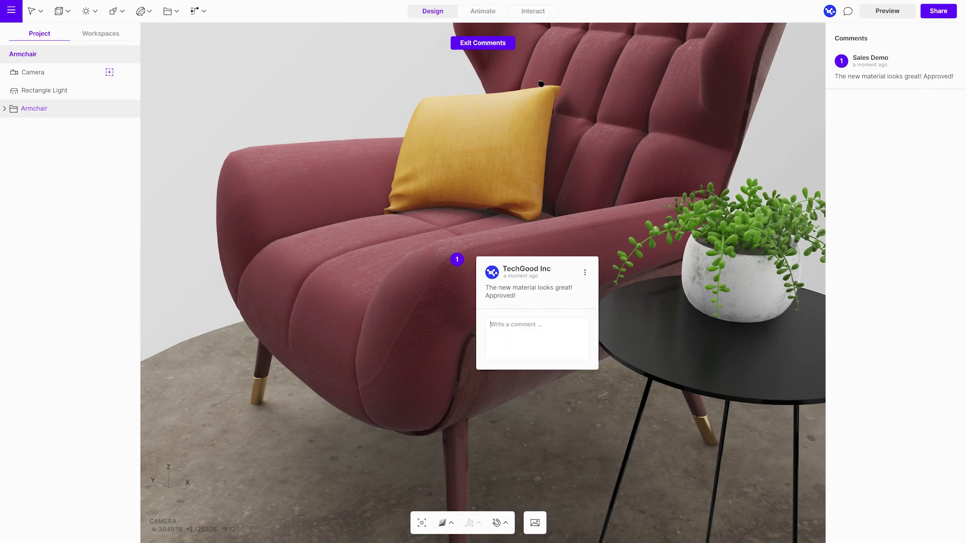
click(495, 45)
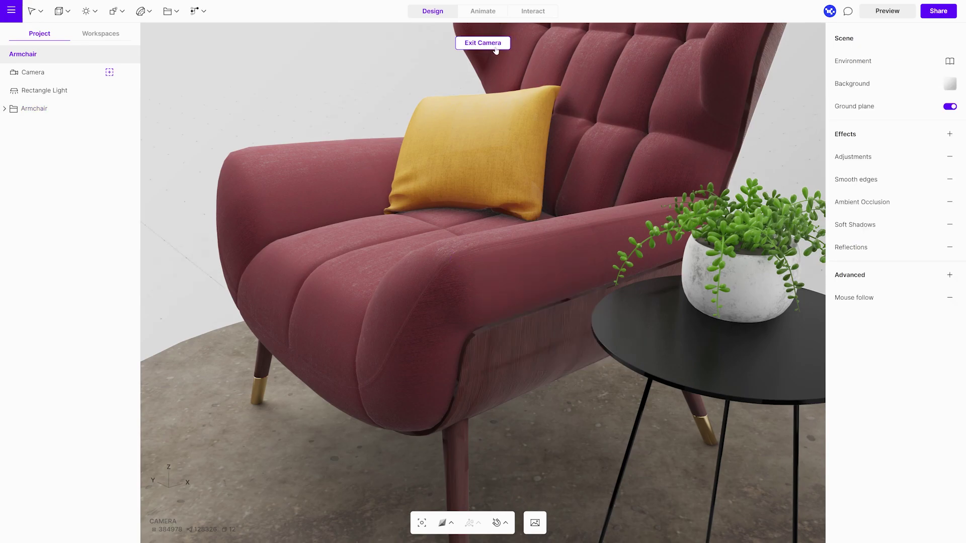
Open the sharing options for the Armchair project
click(938, 12)
click(940, 46)
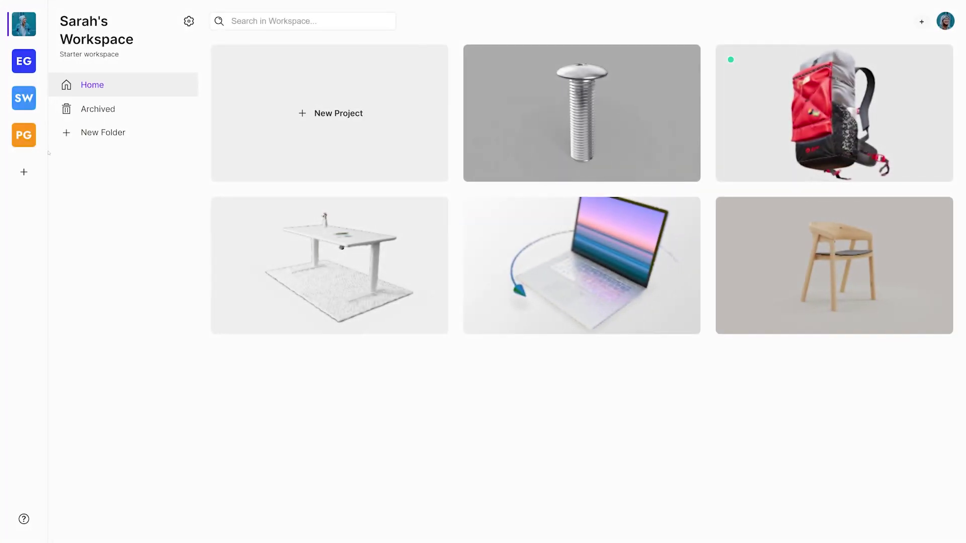
Visit the Engineering and Software development workspaces, ending on the Packaging workspace's Concepts projects
click(19, 62)
click(25, 98)
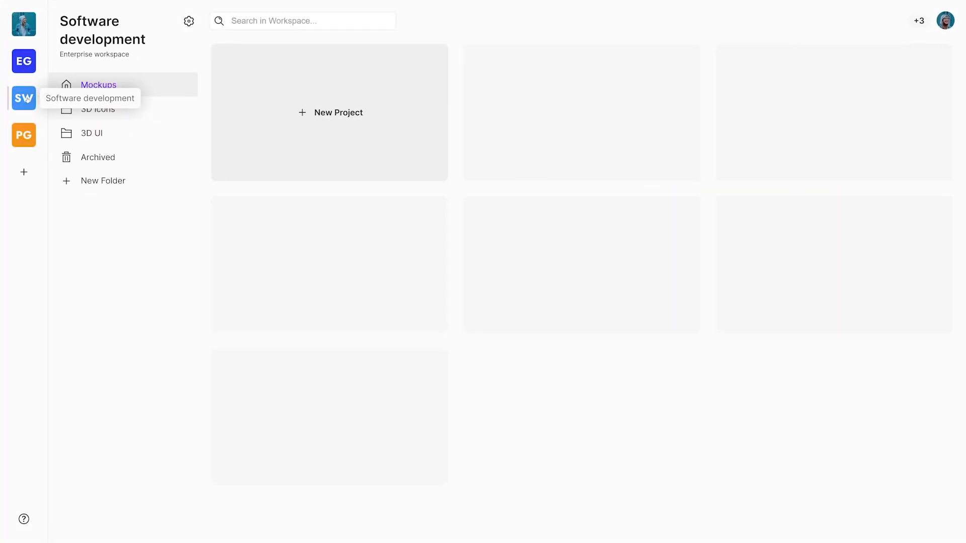
click(28, 136)
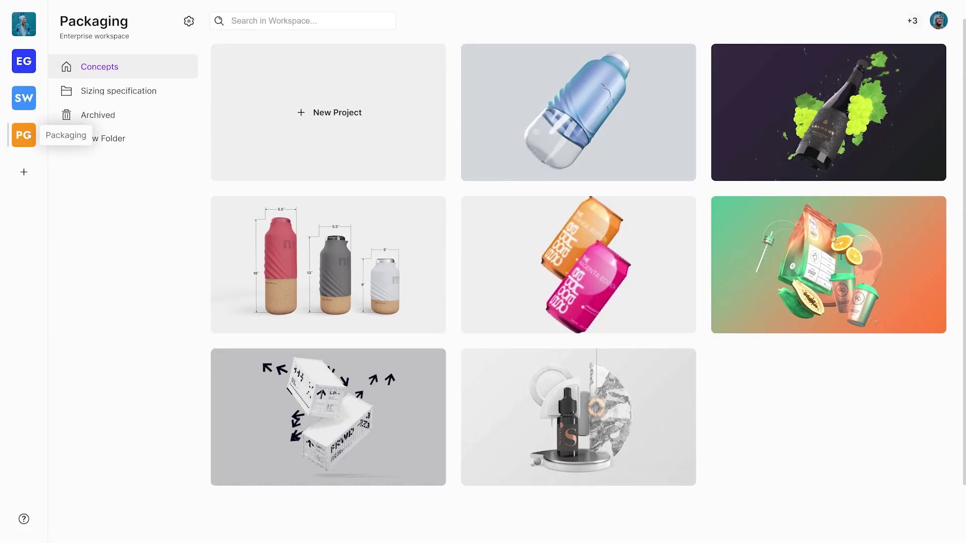
Duplicate the "Bottles (dimensions)" project, move the copy from Packaging to the personal workspace and open that workspace
click(423, 316)
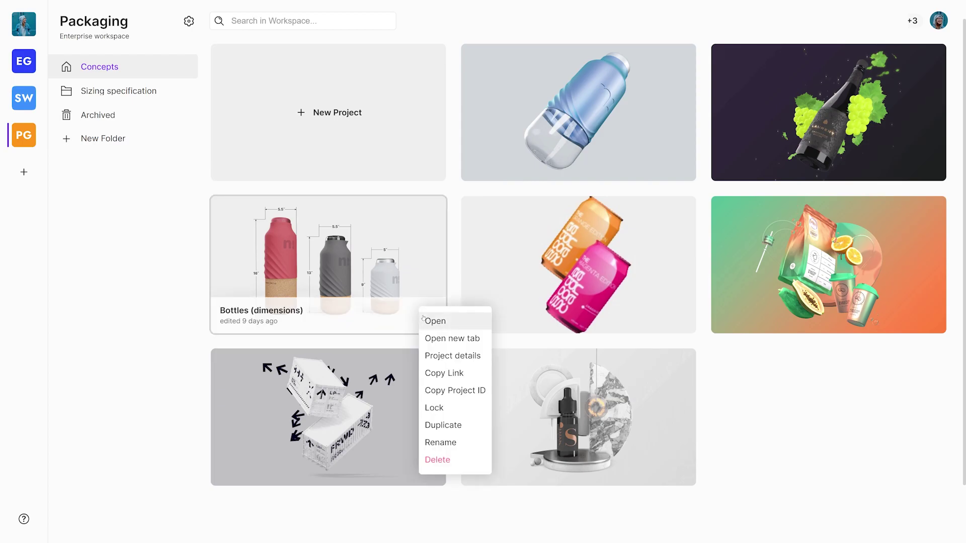
click(443, 425)
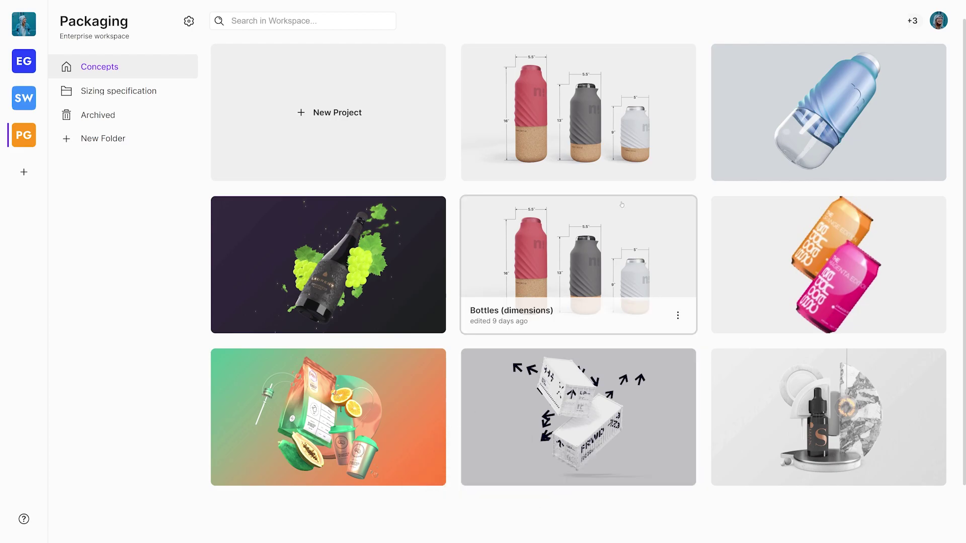
drag(578, 111, 24, 23)
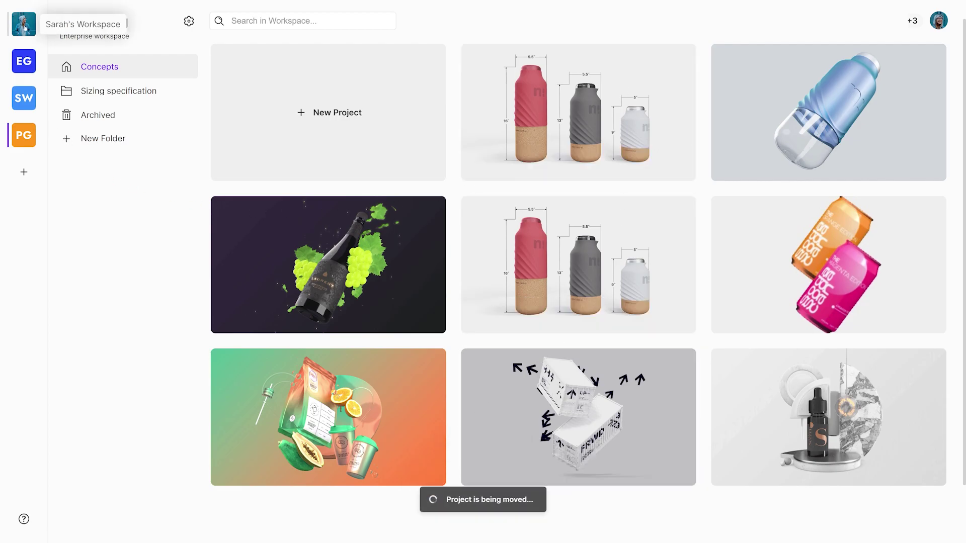
click(24, 24)
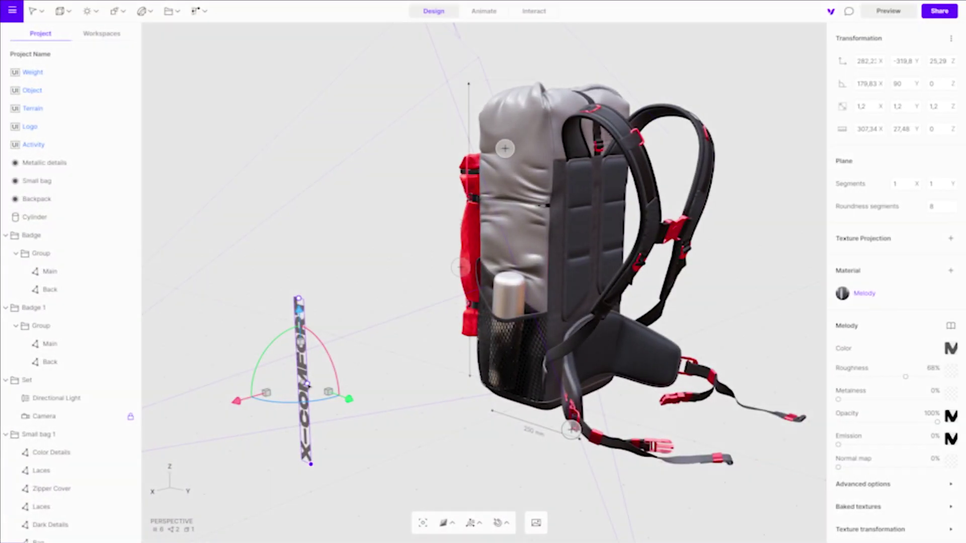
Place the X-COMFORT text plane vertically on the backpack's grey side above the bottle pocket and synchronize the changes to the shared link
drag(307, 385, 512, 222)
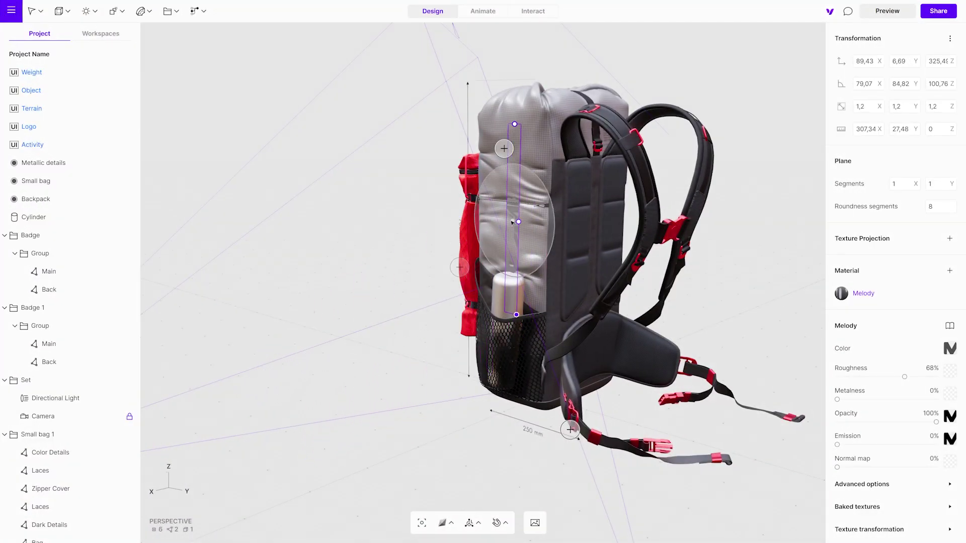
click(380, 250)
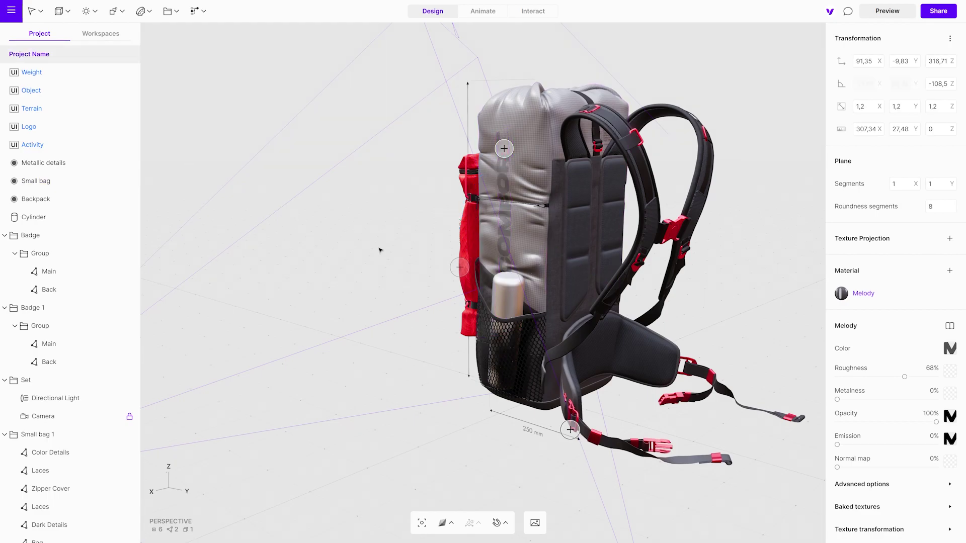
click(939, 10)
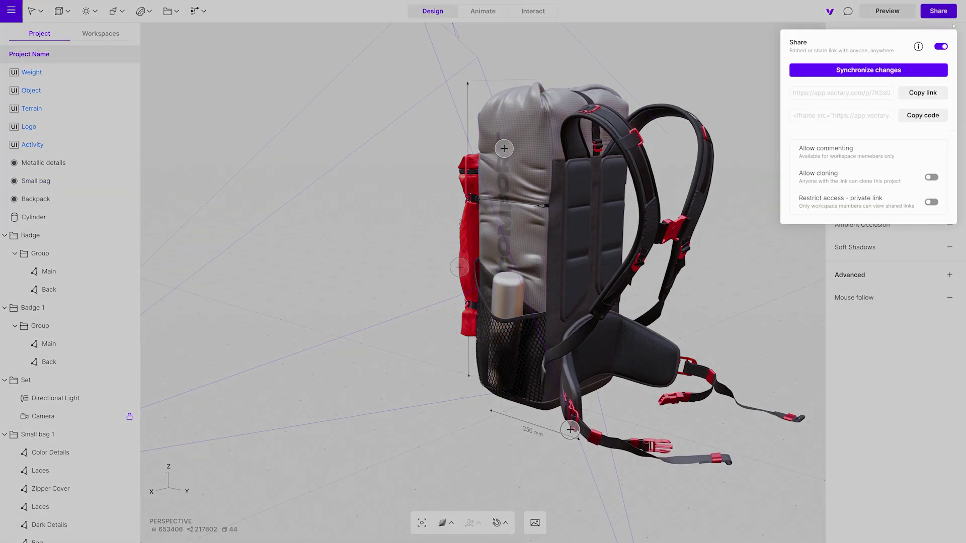
click(900, 73)
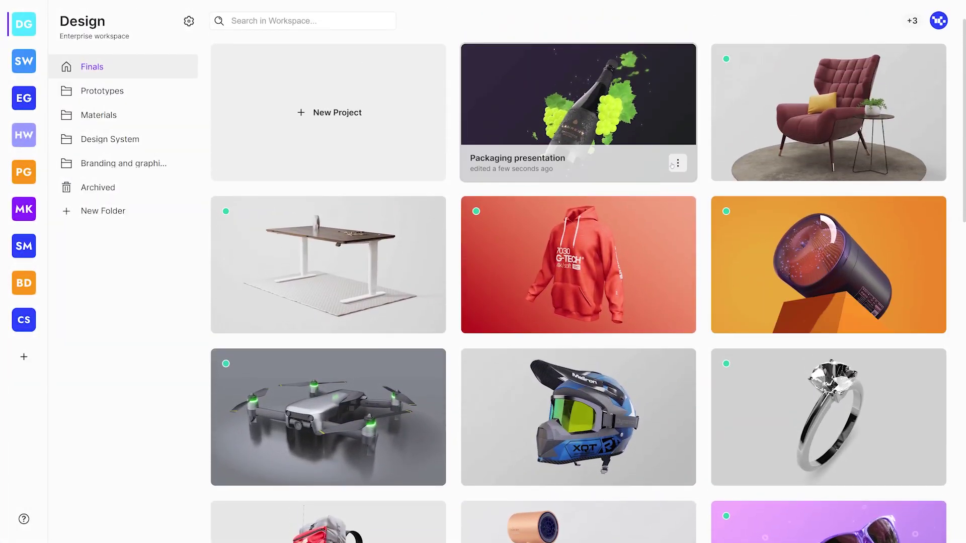
Open the project details of the wine bottle project in Finals and rename it "Packaging presentation - Laurent"
click(673, 163)
click(699, 204)
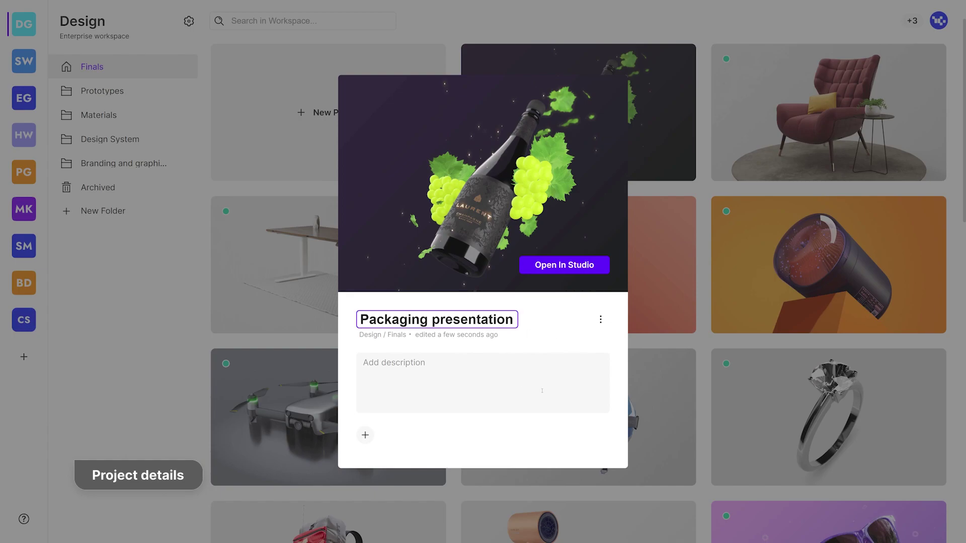
text(- Laurent)
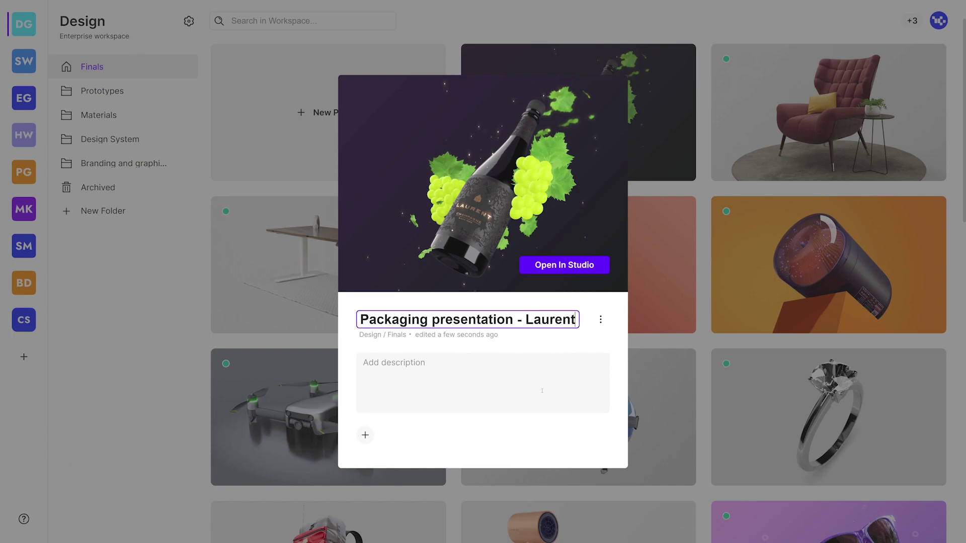
Add the description "This is the final 3D model for the Laurent presentation campaign in June." with the tags laurent and final, and close the details
text(This is the final 3D model for the Laurent presentation campaign in June.)
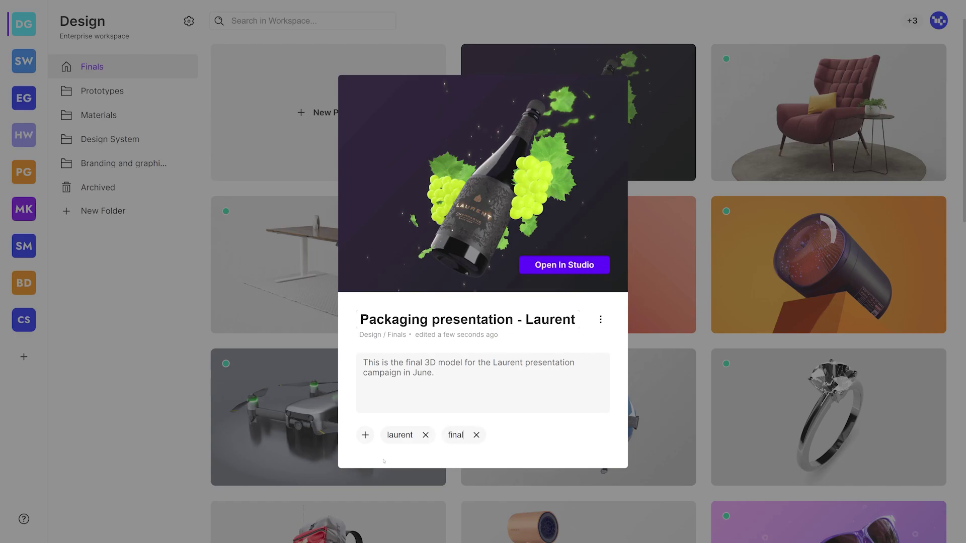
click(701, 191)
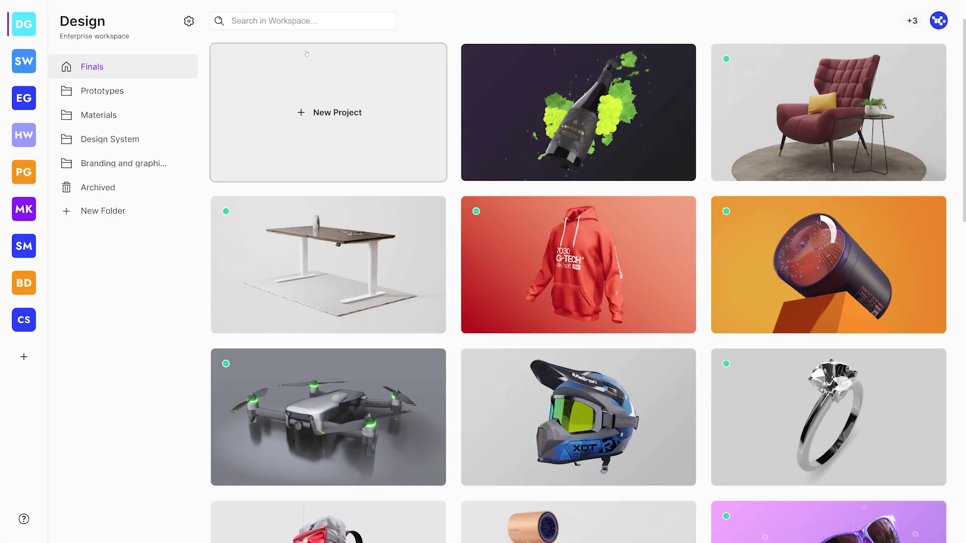
Search the Design workspace for "final", lock and unlock the "Packaging presentation - Laurent" project, and clear the search
click(295, 22)
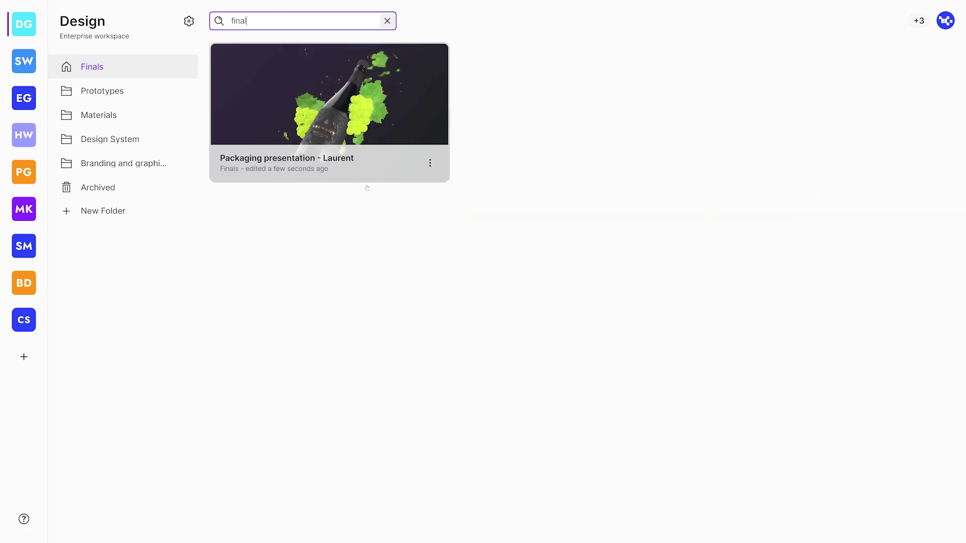
click(430, 162)
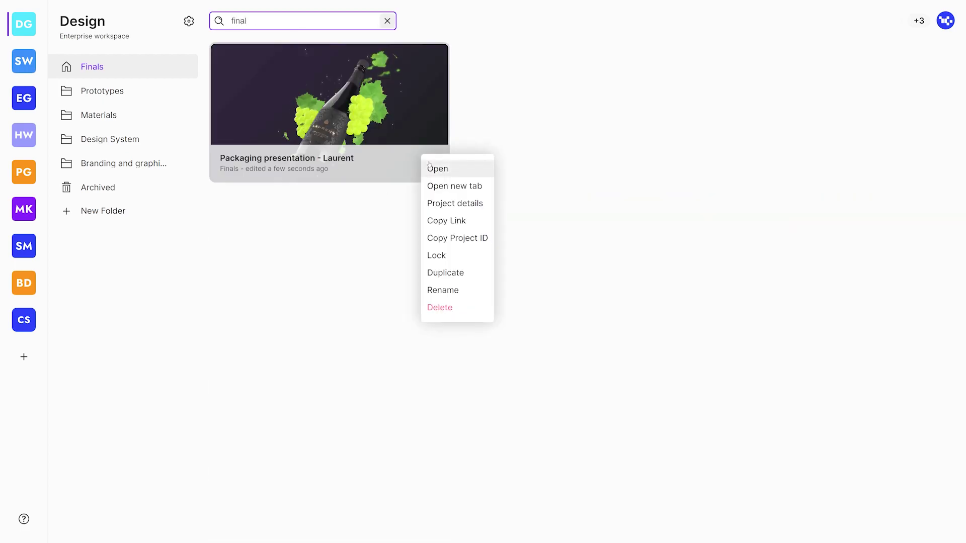
click(436, 255)
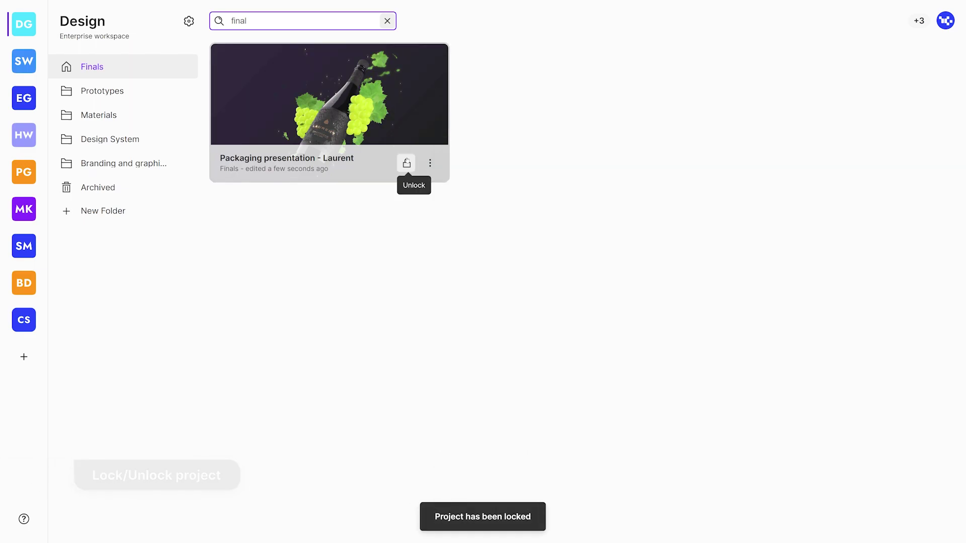
click(407, 166)
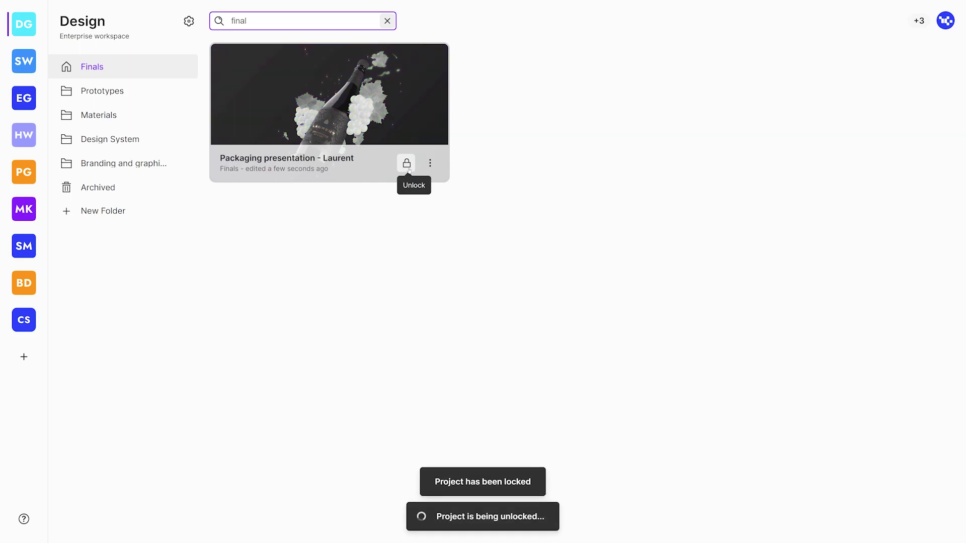
click(387, 20)
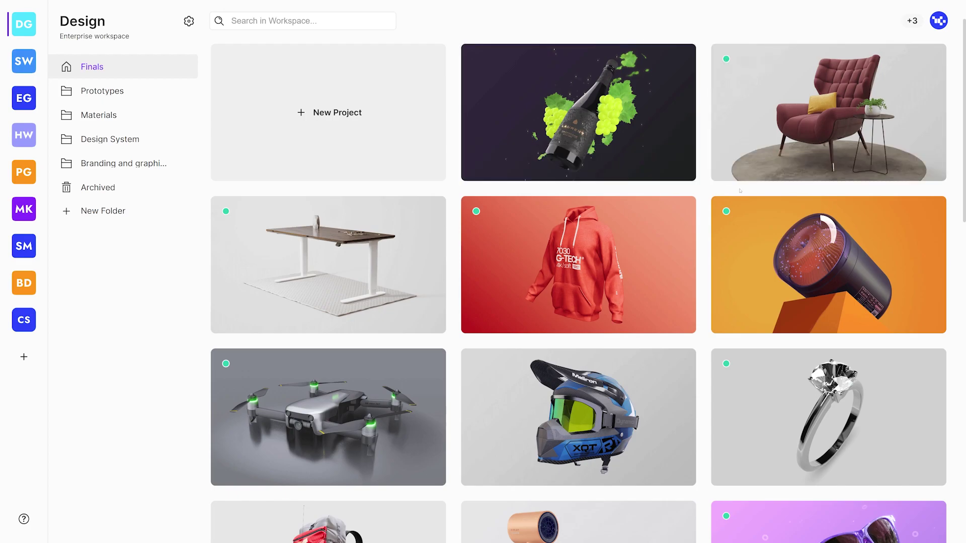
mouse_move(726, 212)
mouse_move(477, 214)
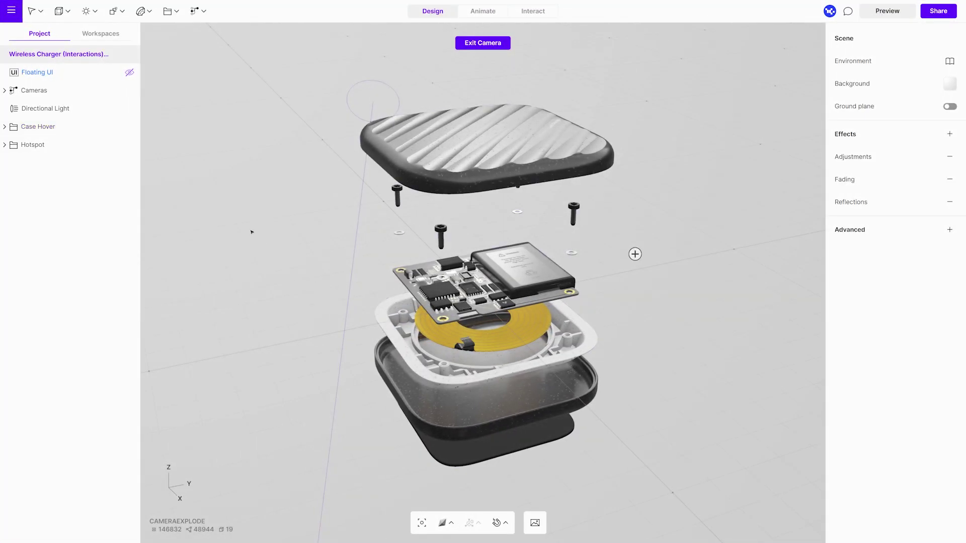
Insert the first screw from the Engineering workspace's Manufacturing parts library and reposition it among the exploded wireless charger's parts
click(101, 33)
click(105, 81)
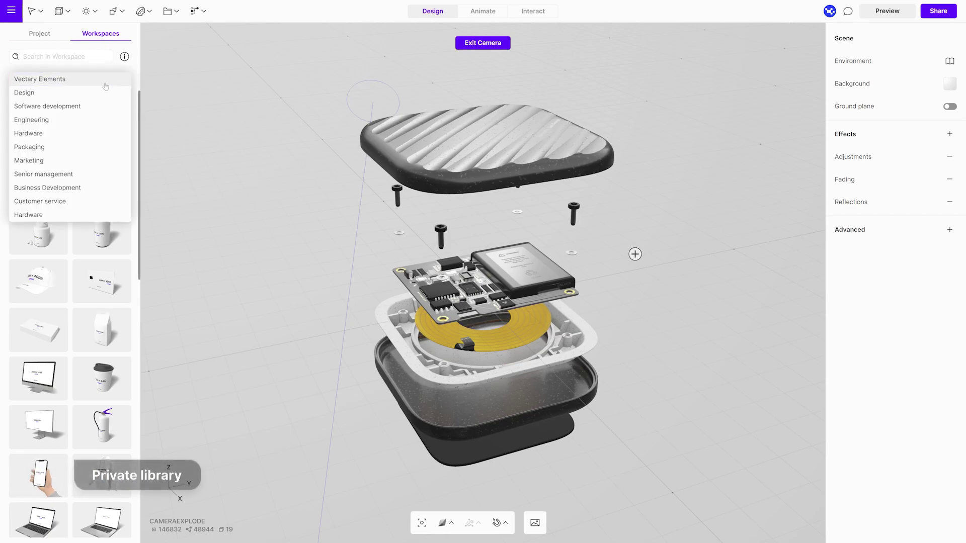
click(32, 122)
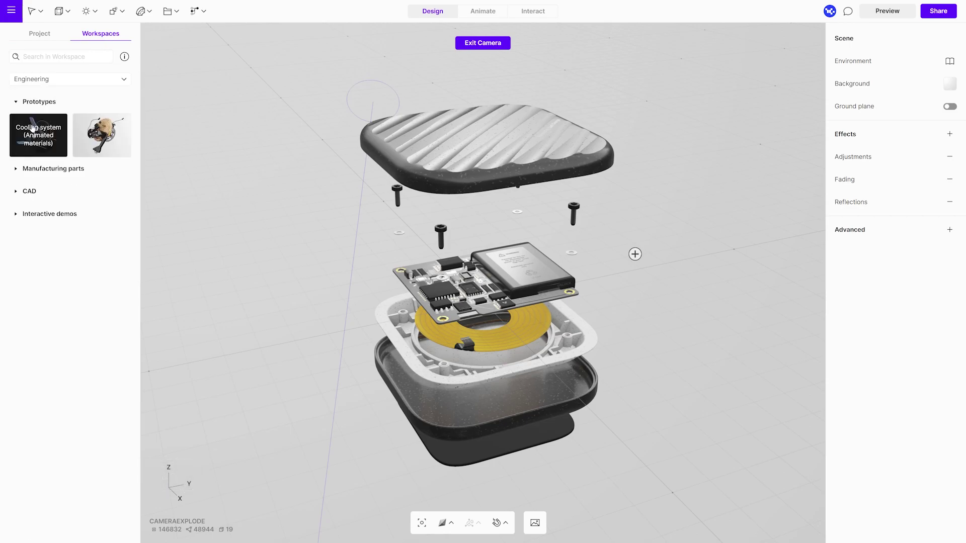
click(30, 169)
click(38, 198)
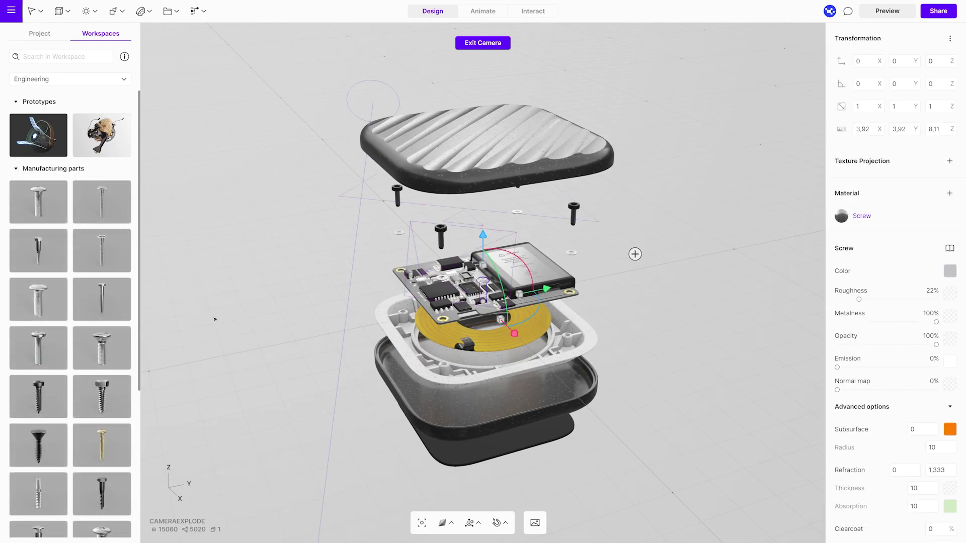
drag(548, 290, 441, 240)
drag(545, 314, 707, 329)
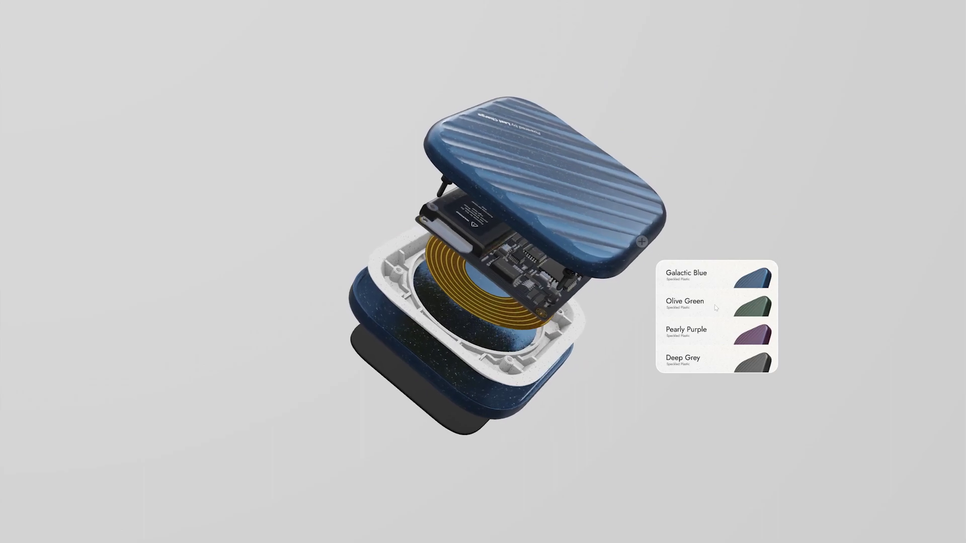